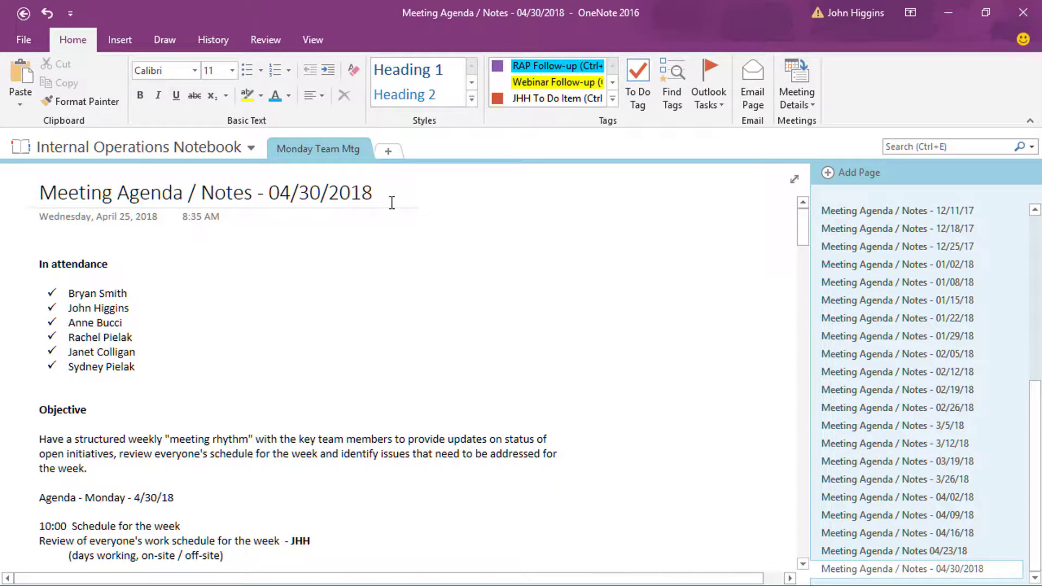
# - Add a new page from the section template and review its agenda down to the To Dos table
pyautogui.click(826, 173)
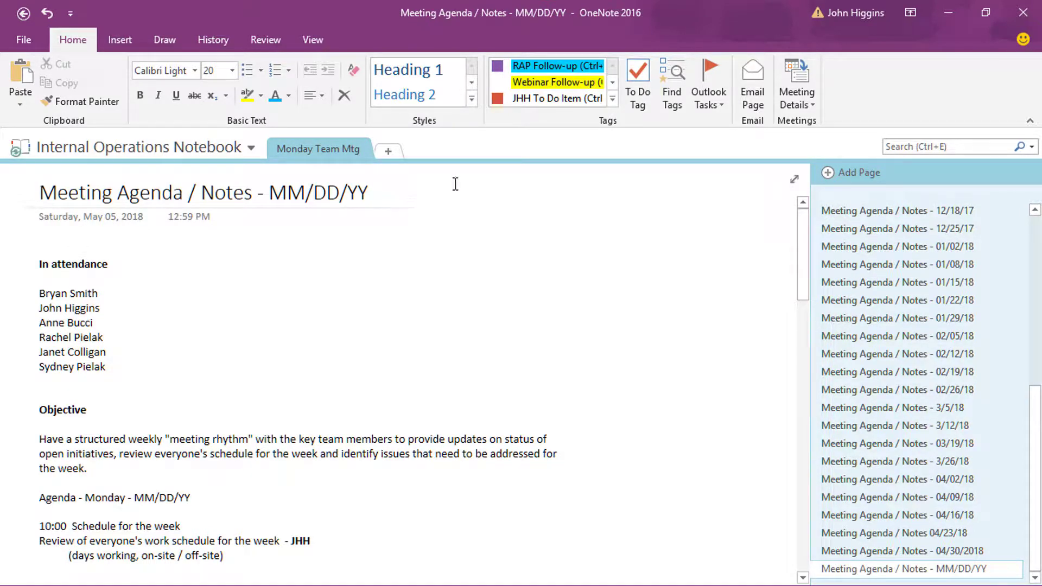
pyautogui.scroll(-15, 665, 243)
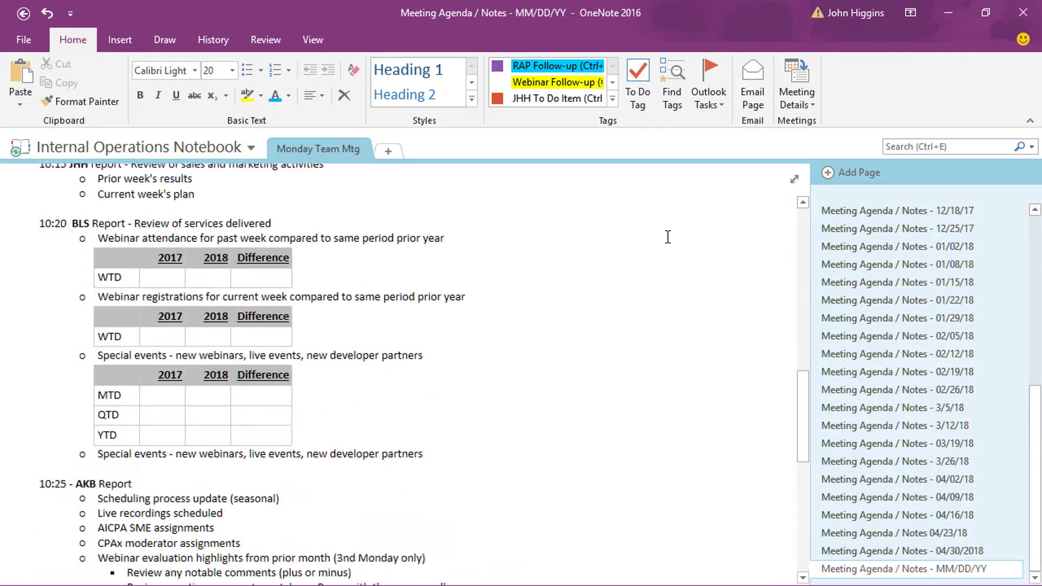
pyautogui.scroll(-5, 670, 232)
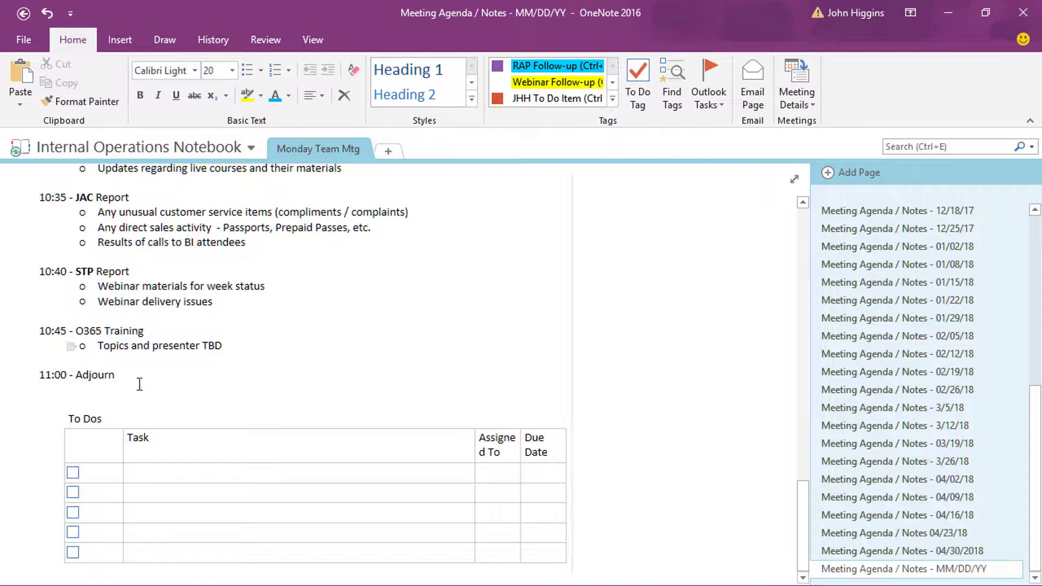
pyautogui.scroll(1, 656, 485)
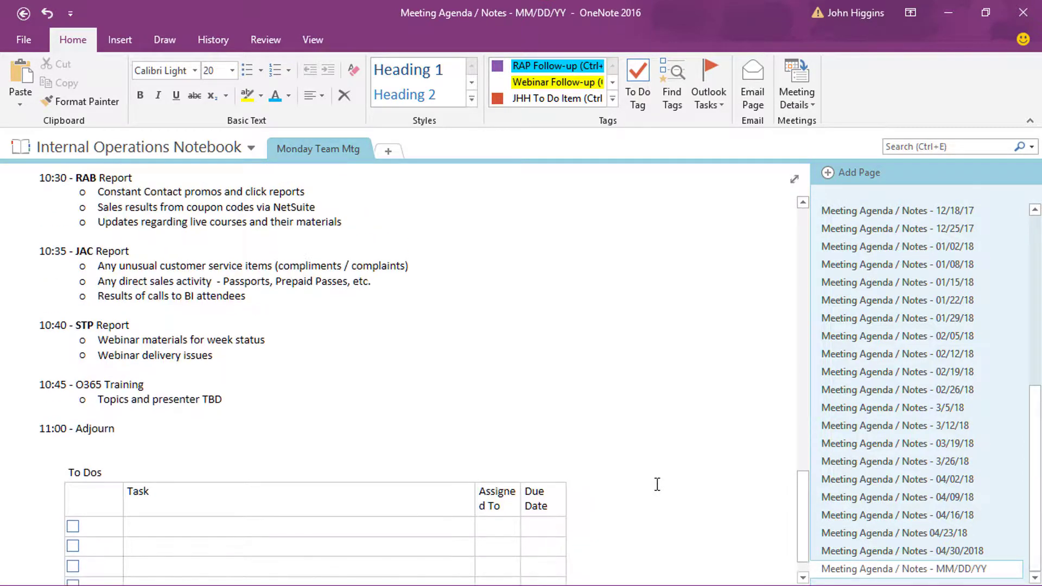
pyautogui.scroll(-1, 657, 486)
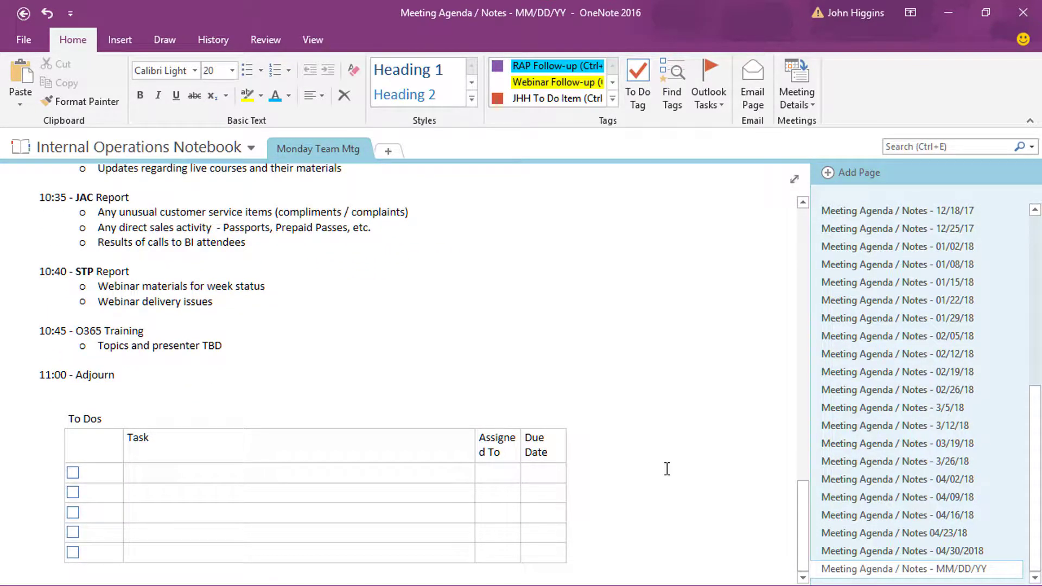
pyautogui.scroll(12, 678, 450)
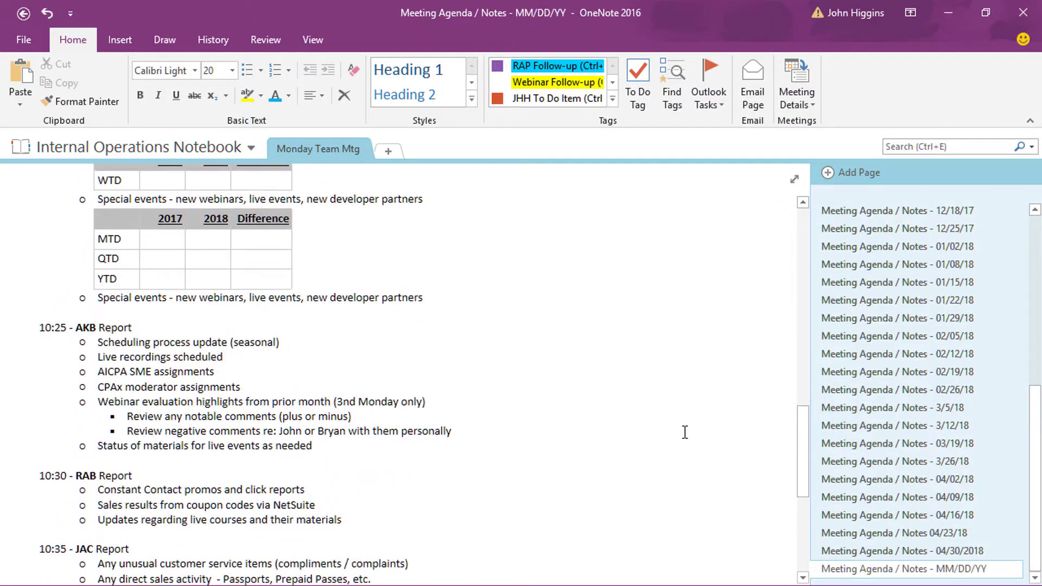
pyautogui.scroll(10, 685, 421)
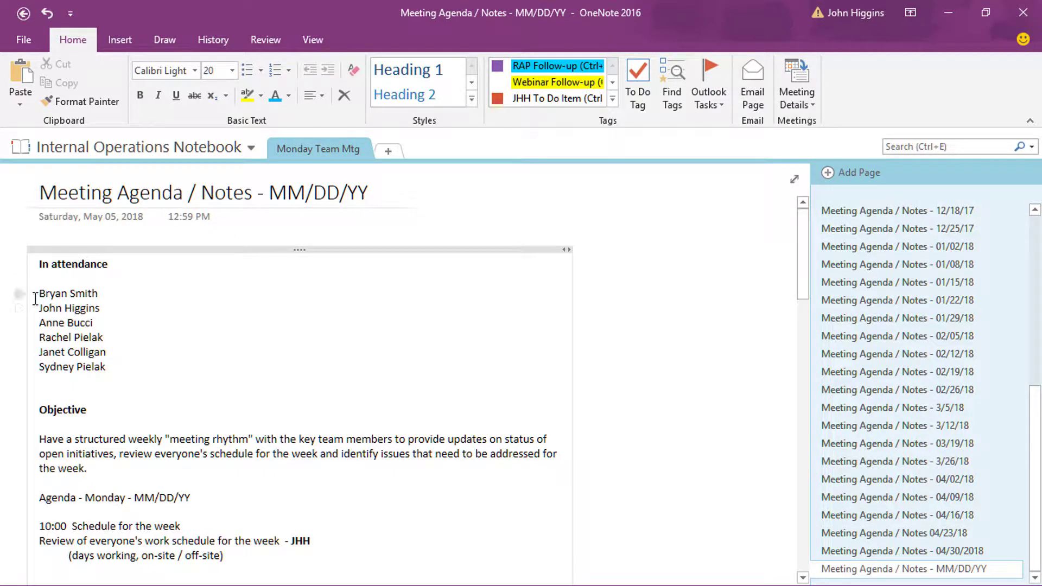
# - Give the attendee names checkmark bullets
pyautogui.moveTo(39, 292); pyautogui.dragTo(107, 367)
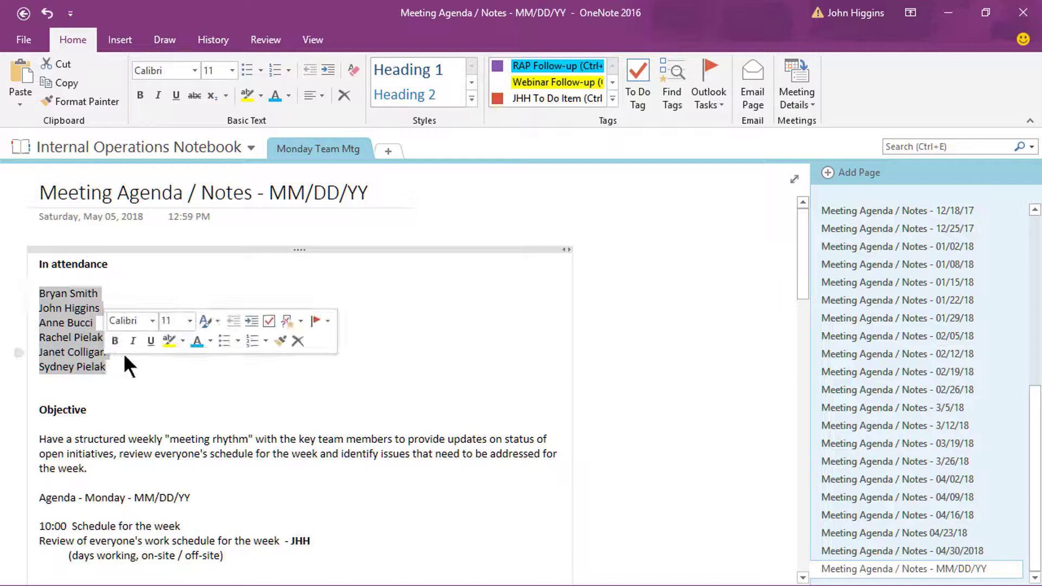
pyautogui.click(260, 70)
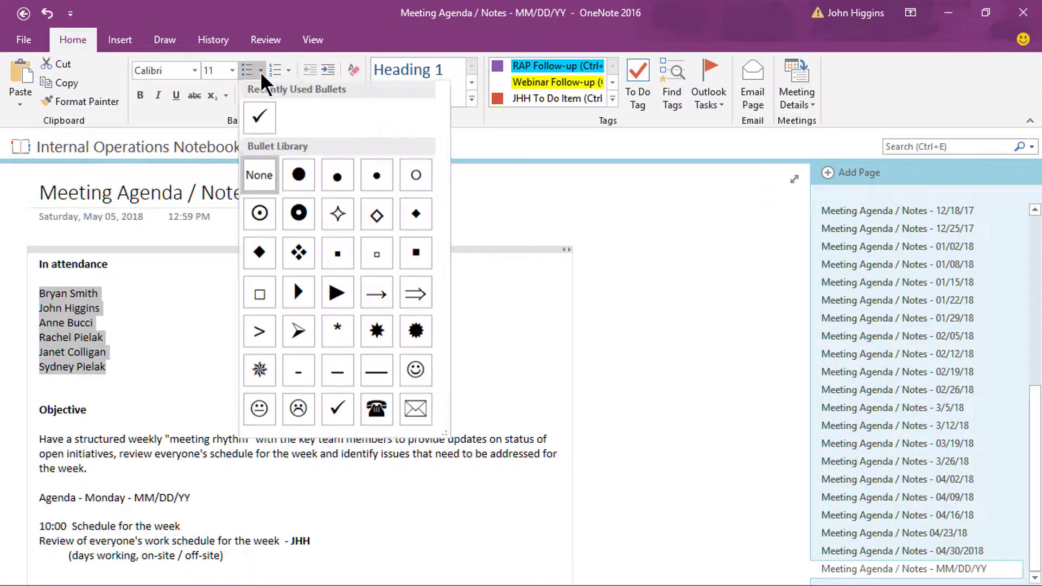
pyautogui.click(252, 114)
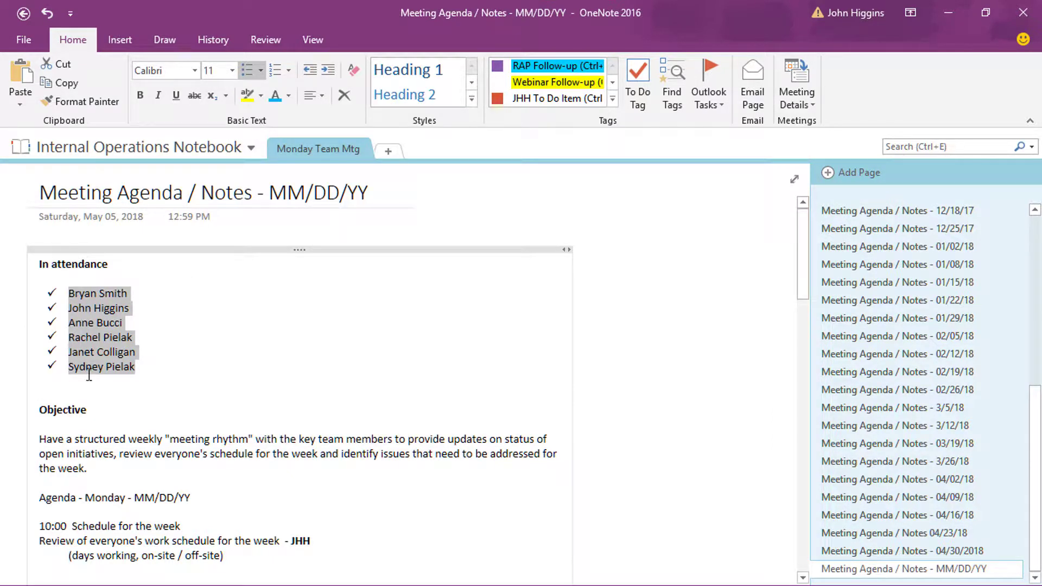
# - Remove the bullet from the last attendee and strike through that name
pyautogui.click(70, 365)
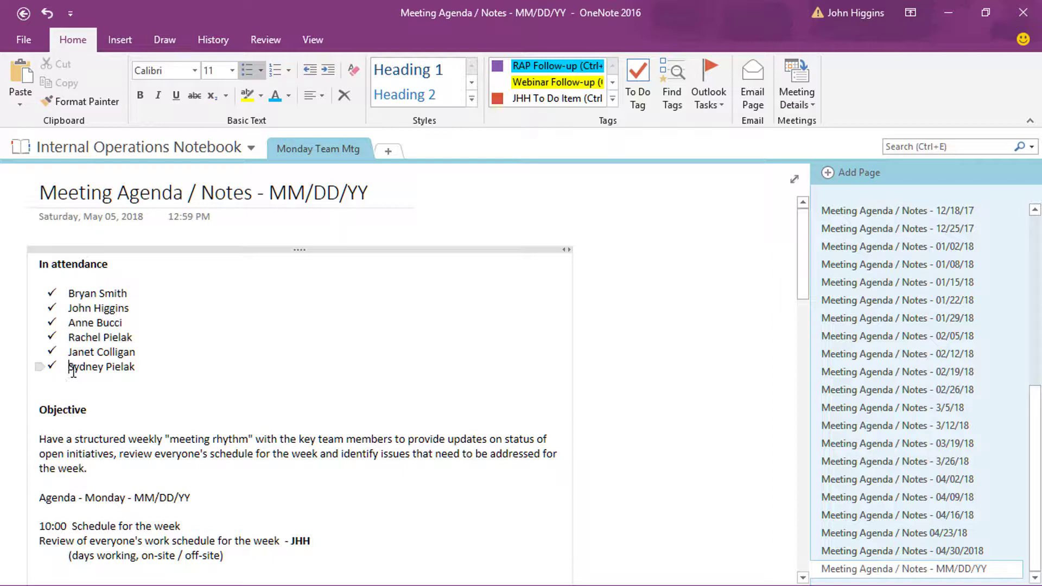
pyautogui.click(247, 75)
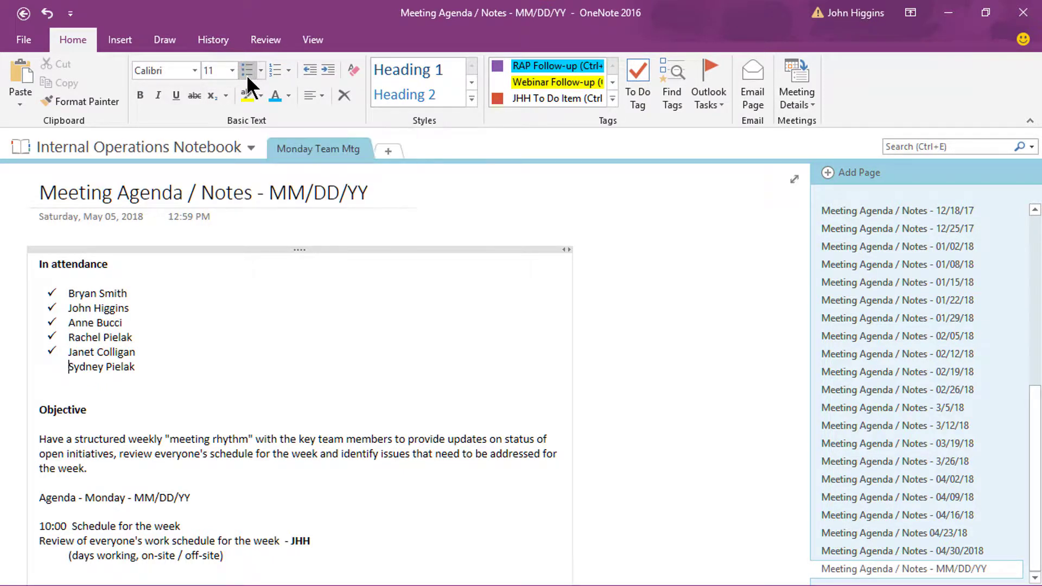
pyautogui.moveTo(66, 369); pyautogui.dragTo(135, 368)
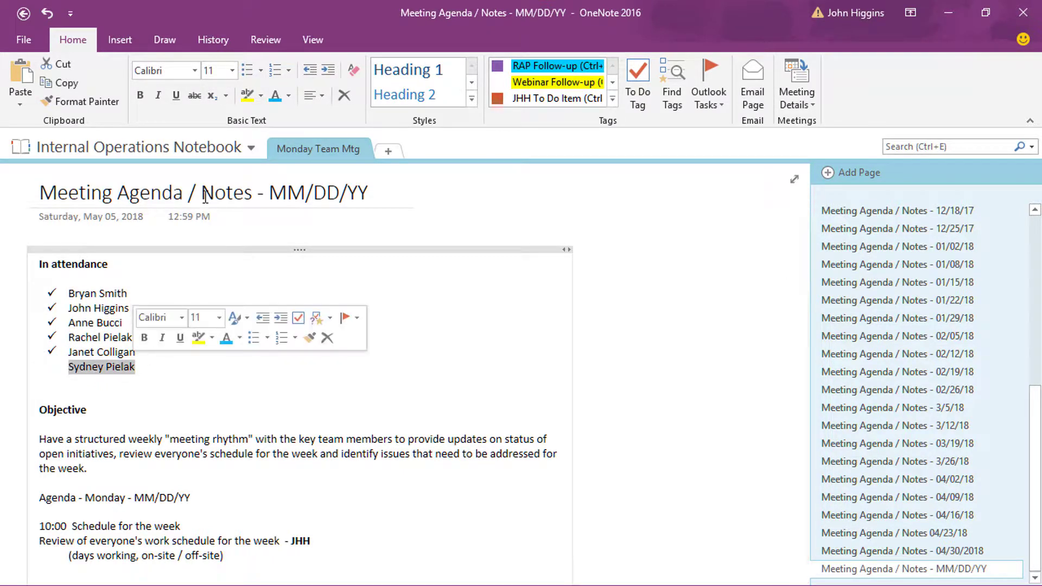
pyautogui.click(195, 97)
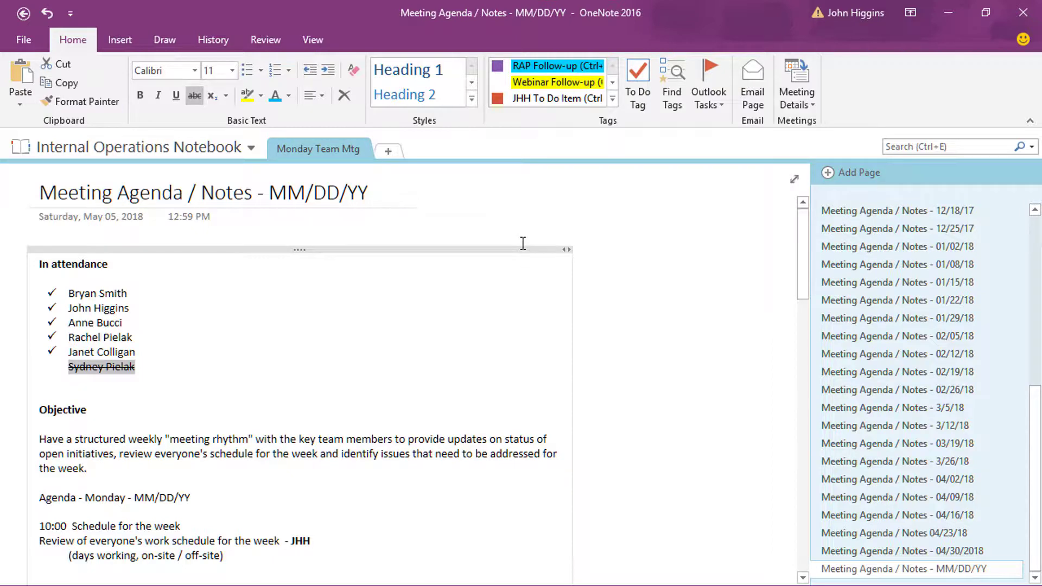
# - Open the Templates pane from the Insert tab's Page Templates list
pyautogui.click(121, 40)
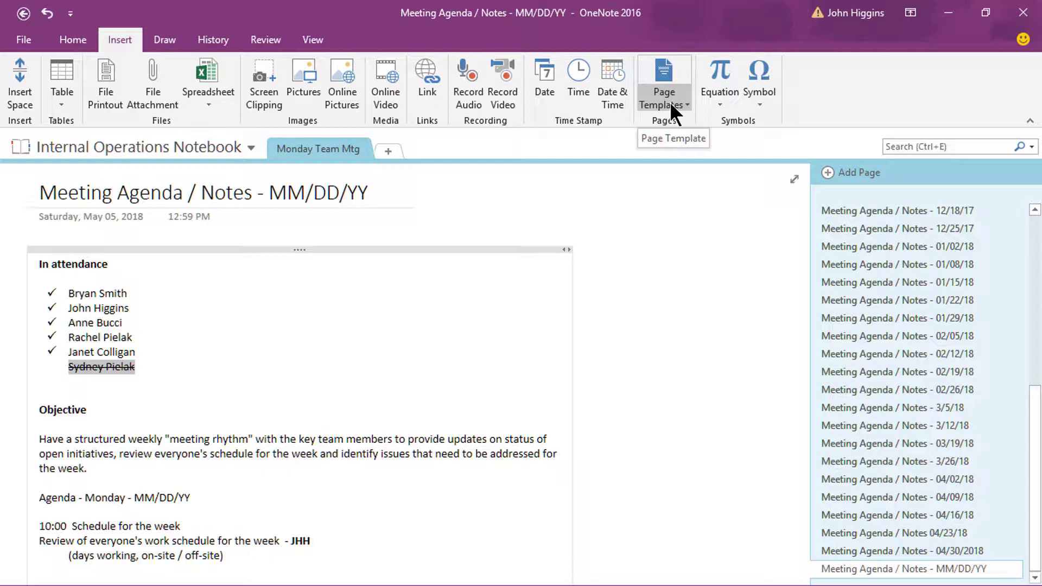
pyautogui.click(682, 104)
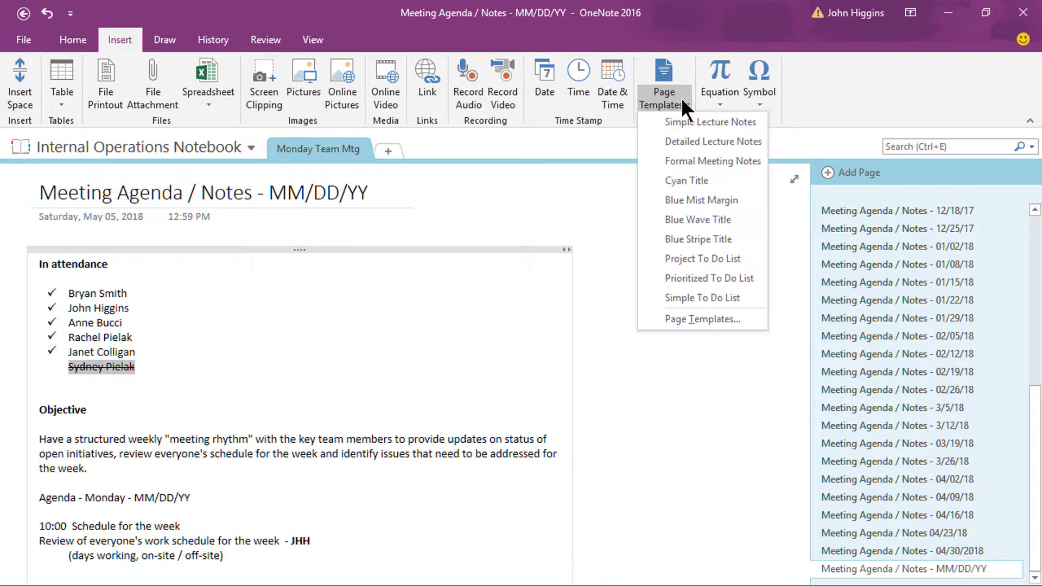
pyautogui.click(728, 324)
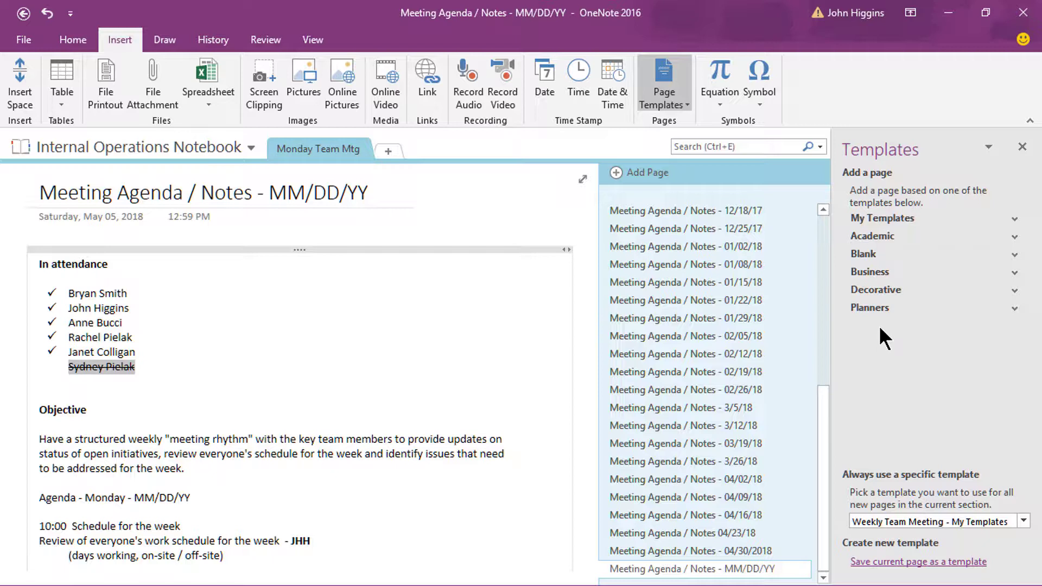
# - Try the Business 'Detailed Meeting Notes' template as a new page, then delete that Meeting Title page
pyautogui.click(1011, 271)
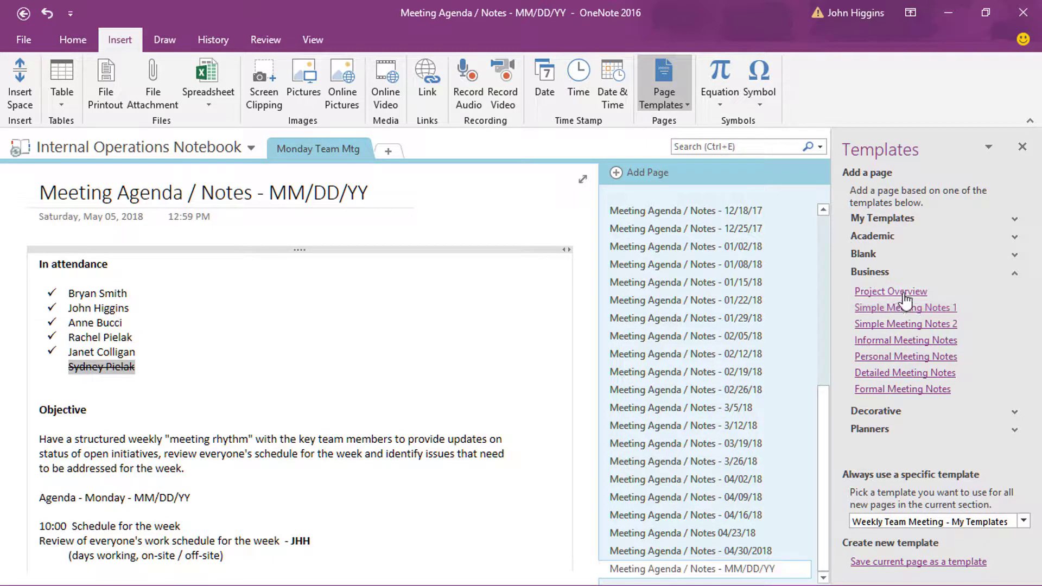
pyautogui.click(885, 375)
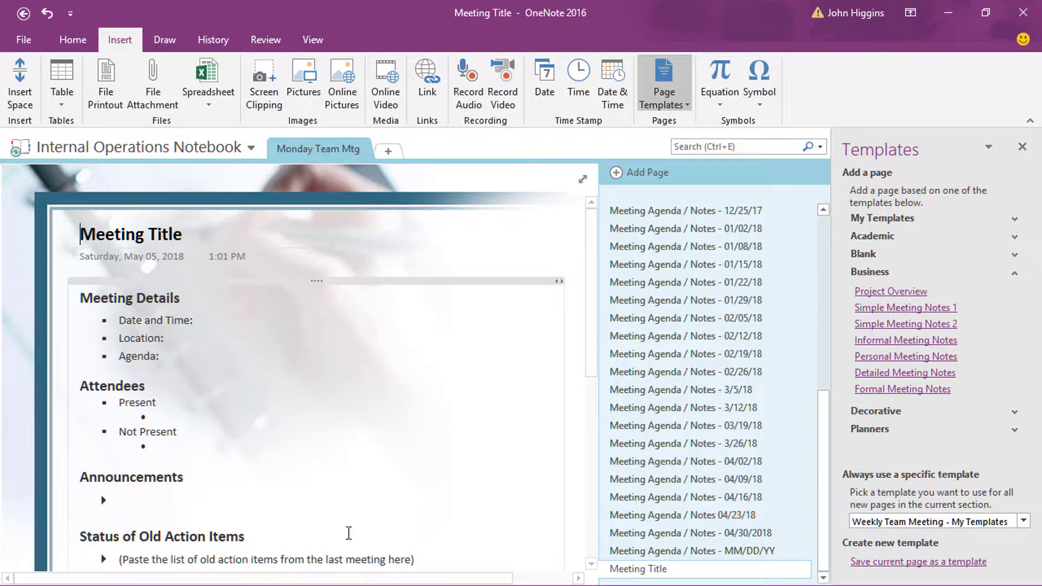
pyautogui.scroll(-2, 332, 302)
pyautogui.scroll(1, 332, 302)
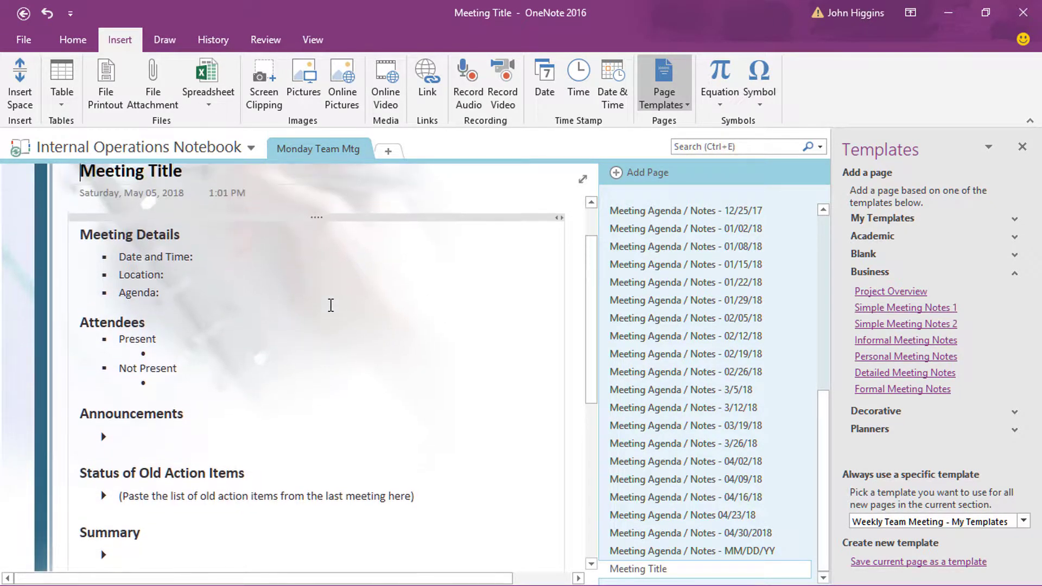
pyautogui.scroll(-1, 332, 302)
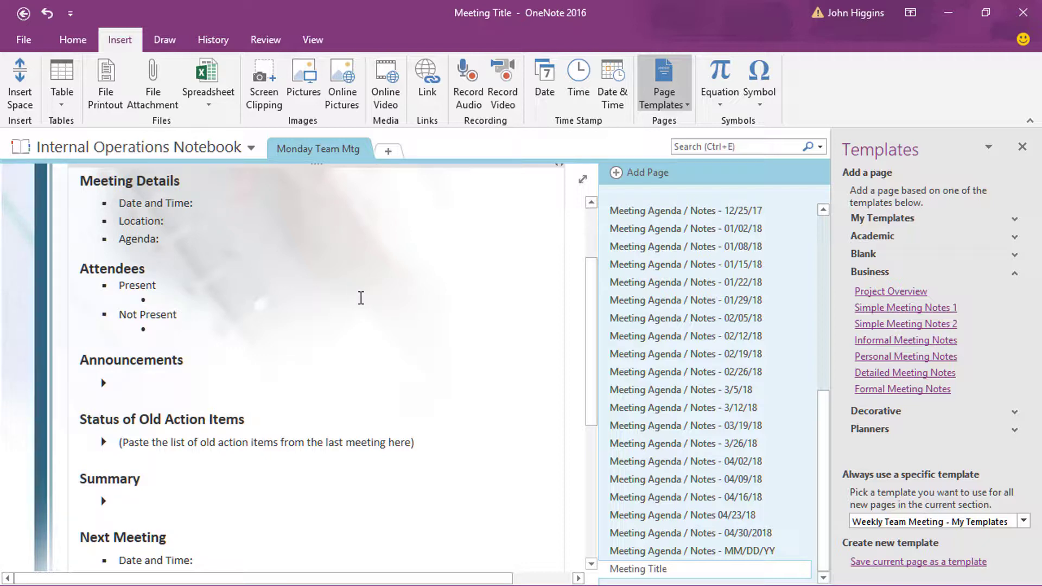
pyautogui.scroll(3, 363, 297)
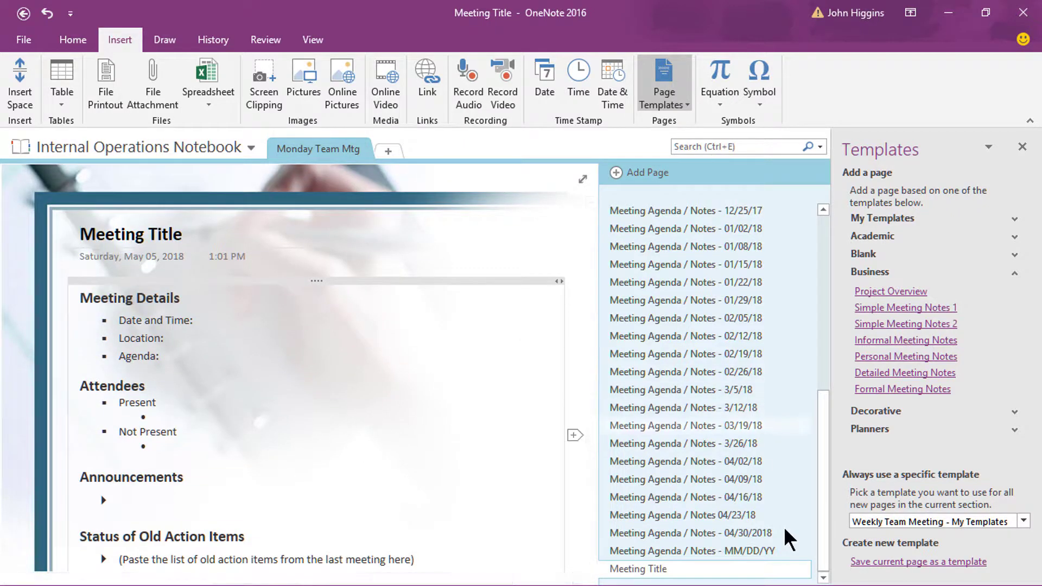
pyautogui.rightClick(676, 571)
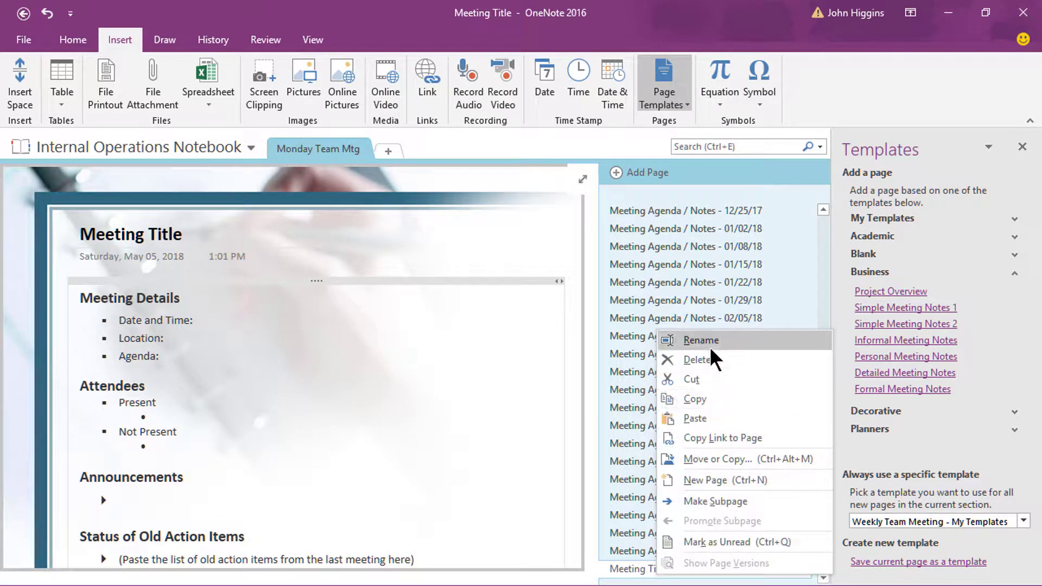
pyautogui.click(705, 360)
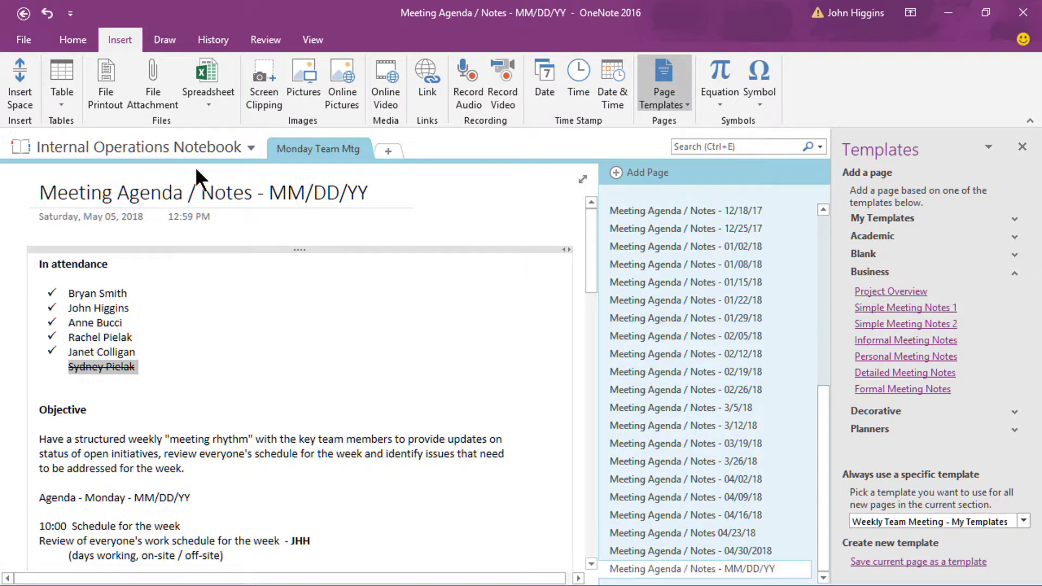
# - Remove the checkmark bullets from the attendee names and append '- Video Demo' to the page title
pyautogui.click(72, 39)
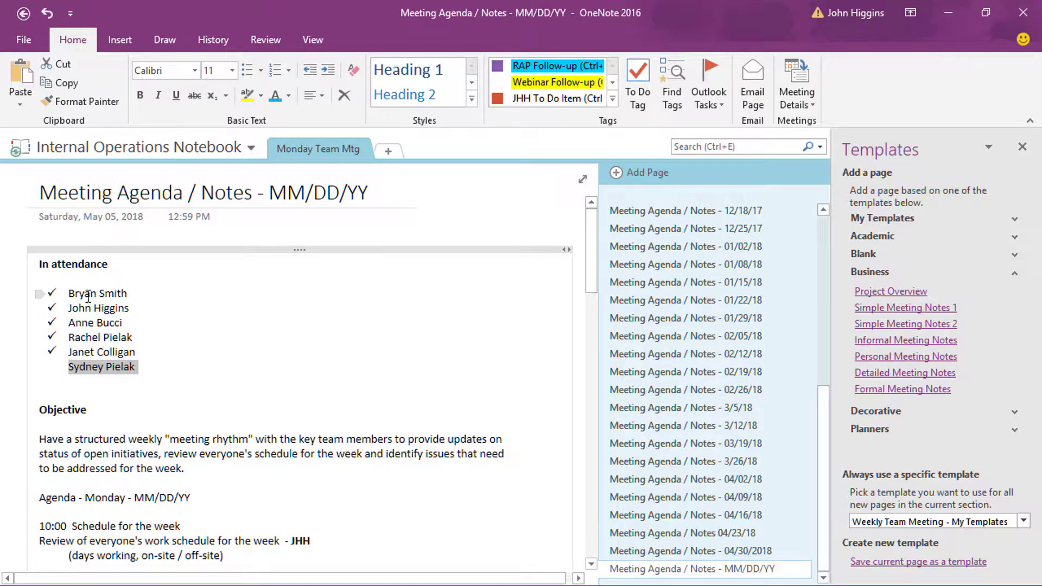
pyautogui.moveTo(67, 292); pyautogui.dragTo(151, 352)
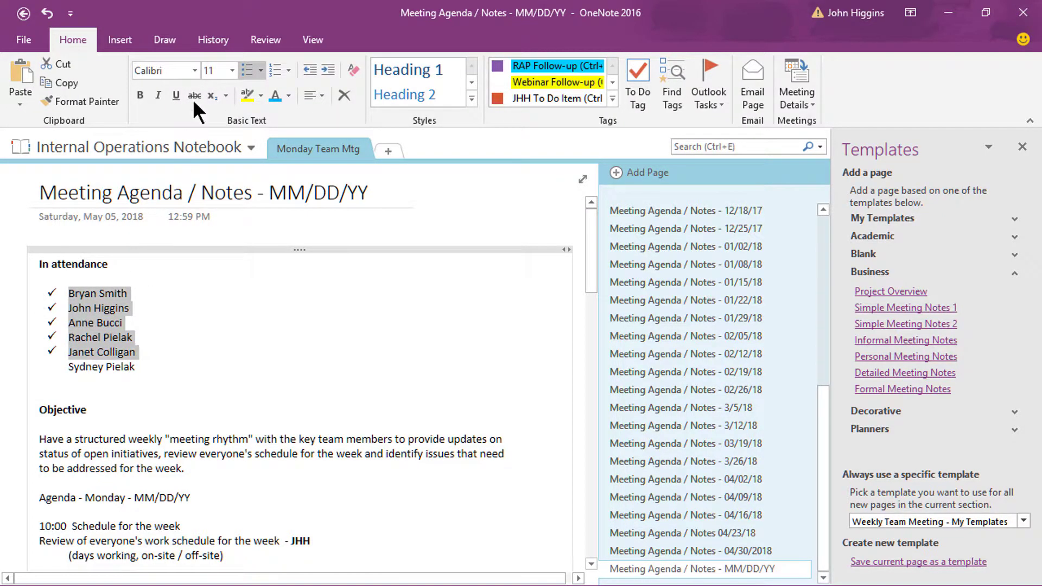
pyautogui.click(251, 65)
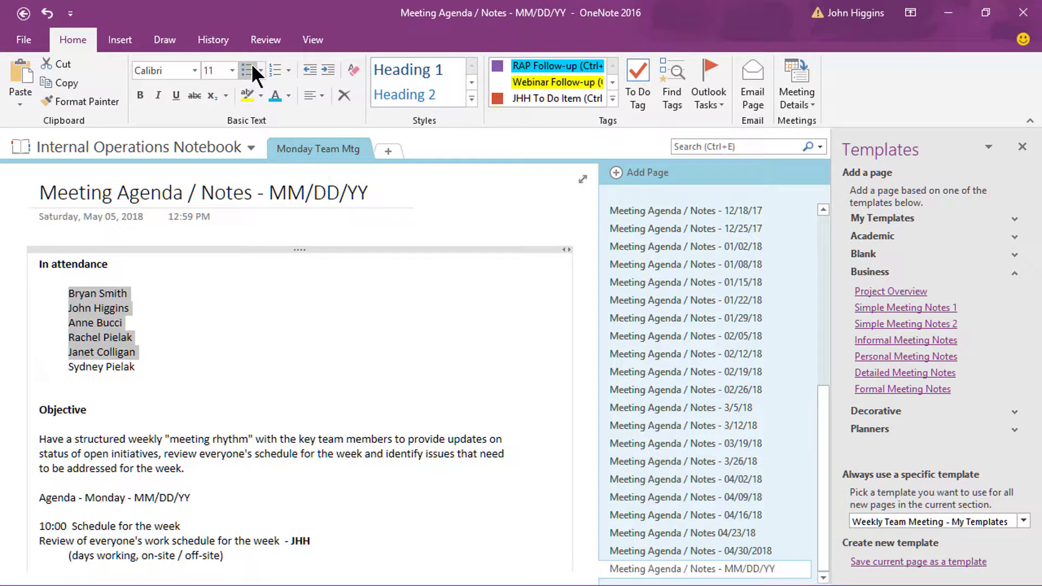
pyautogui.click(264, 299)
pyautogui.click(350, 227)
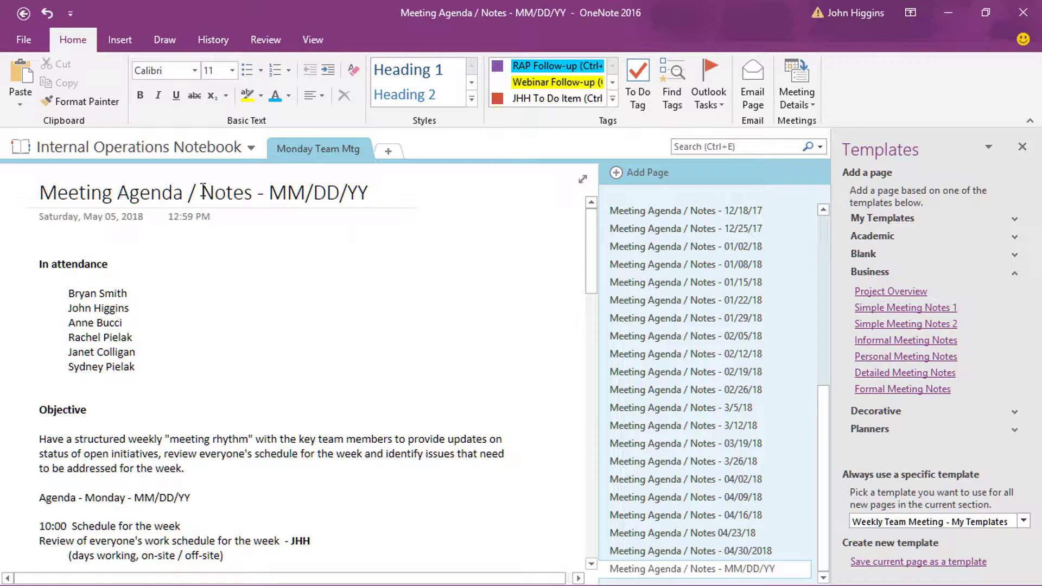
pyautogui.click(382, 195)
pyautogui.write('- ')
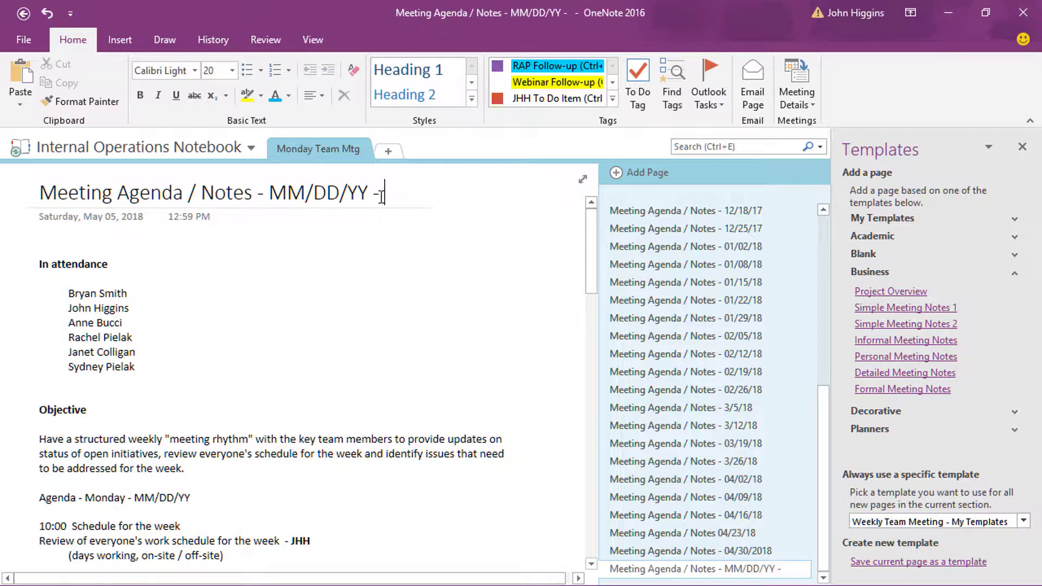
pyautogui.write('V')
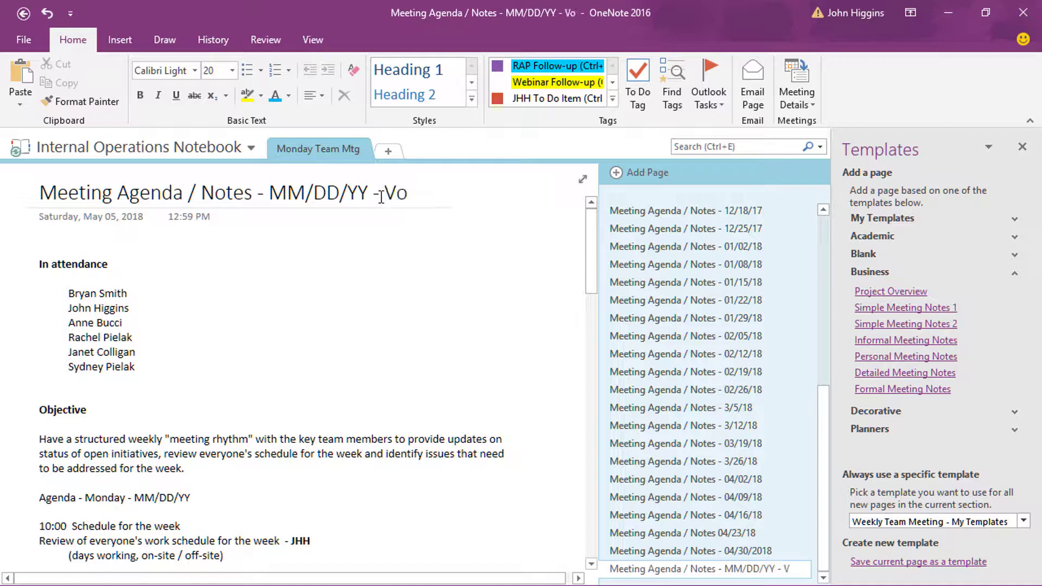
pyautogui.write('ideo Demo')
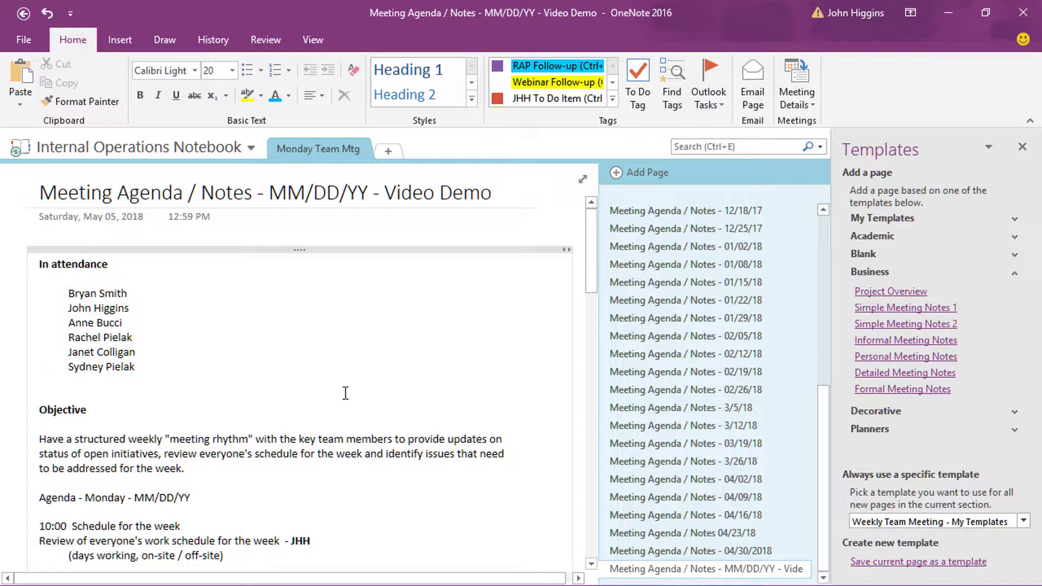
# - Save the page as a template named 'Video Demo', set as this section's default template
pyautogui.click(870, 272)
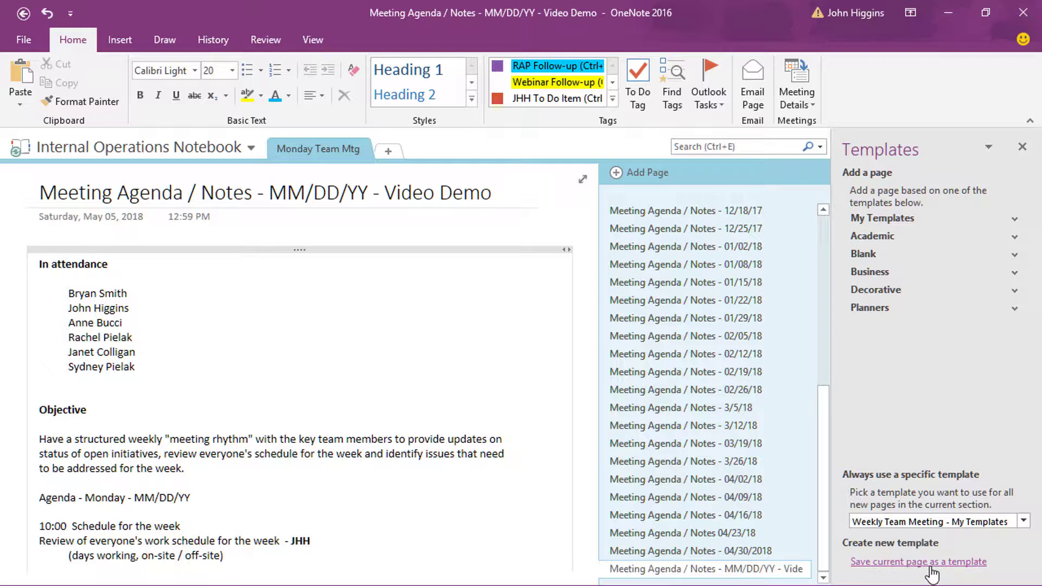
pyautogui.click(926, 564)
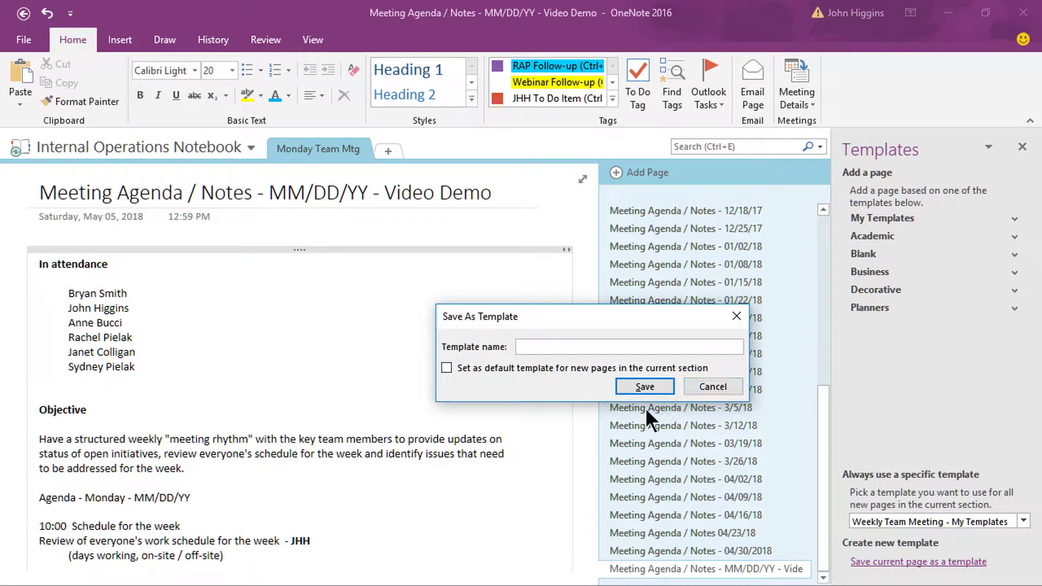
pyautogui.click(538, 345)
pyautogui.write('Video Demo')
pyautogui.click(445, 367)
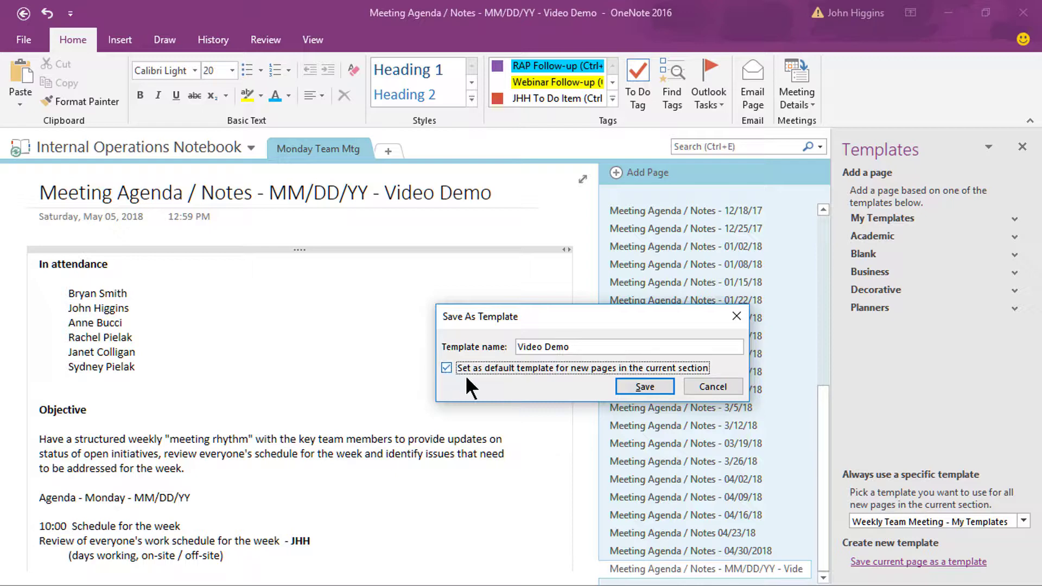
pyautogui.click(647, 385)
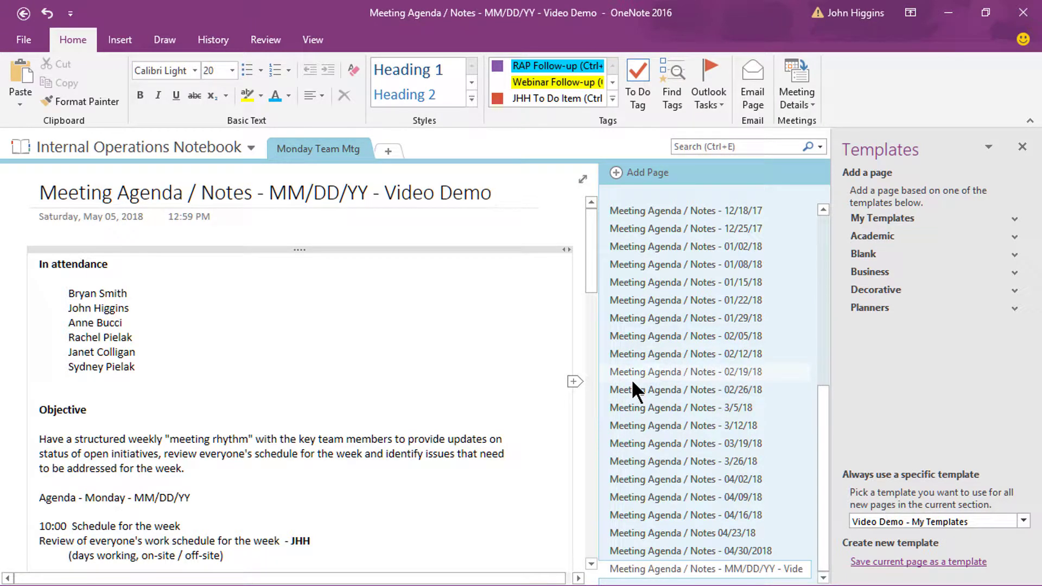
# - Close the Templates pane and add a new page based on the Video Demo template
pyautogui.click(1013, 218)
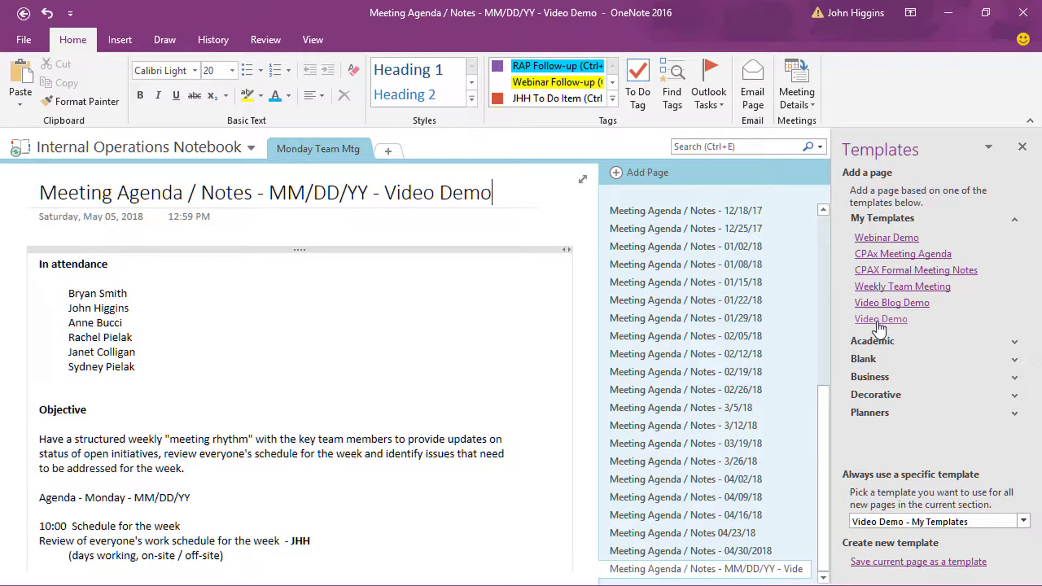
pyautogui.click(1014, 219)
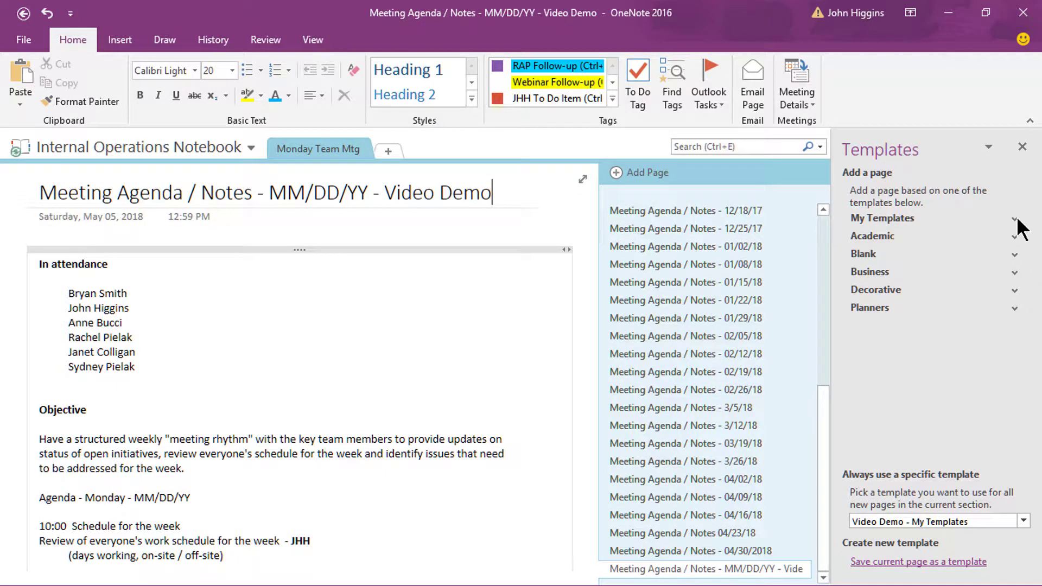
pyautogui.click(1022, 151)
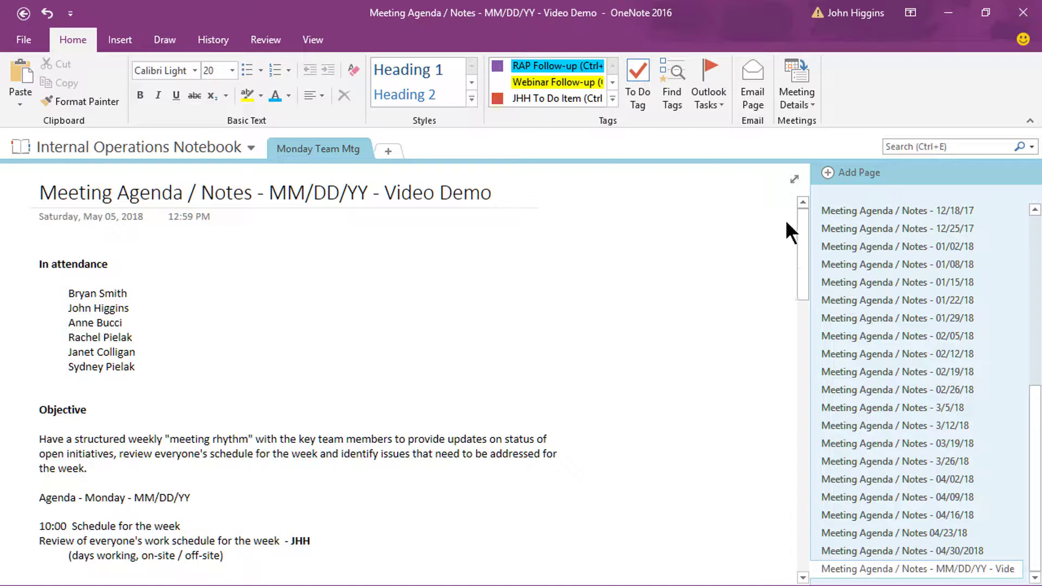
pyautogui.click(827, 173)
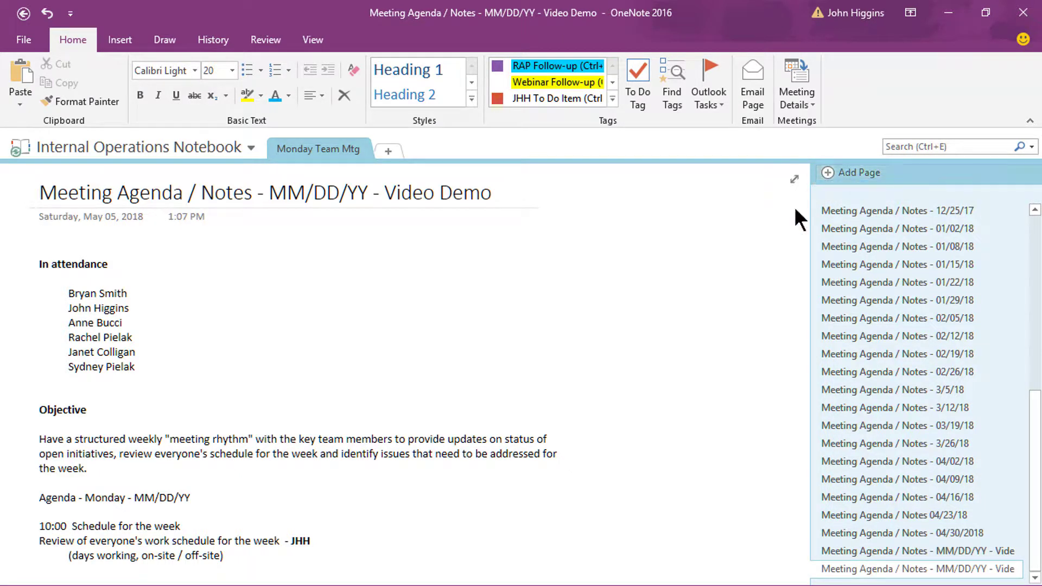